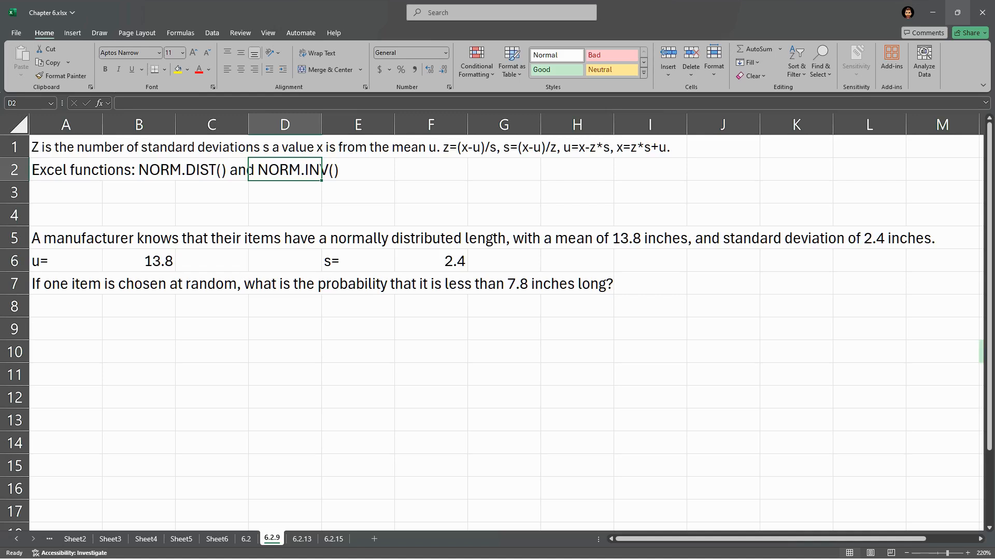
- Review the problem text in rows 5 and 7, the mean and standard deviation in row 6, and the functions listed in row 2
left_click(61, 239)
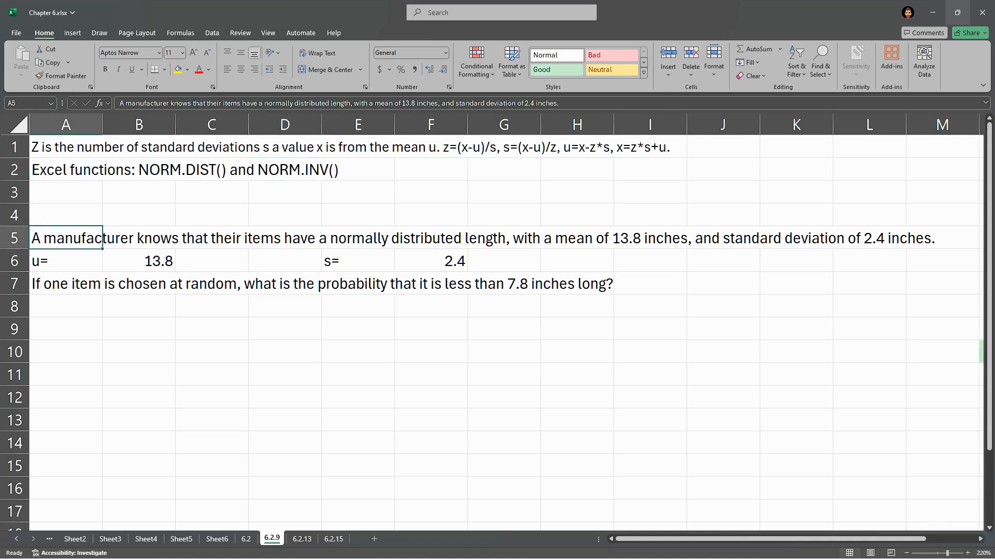
left_click(386, 238)
left_click(458, 239)
left_click(487, 240)
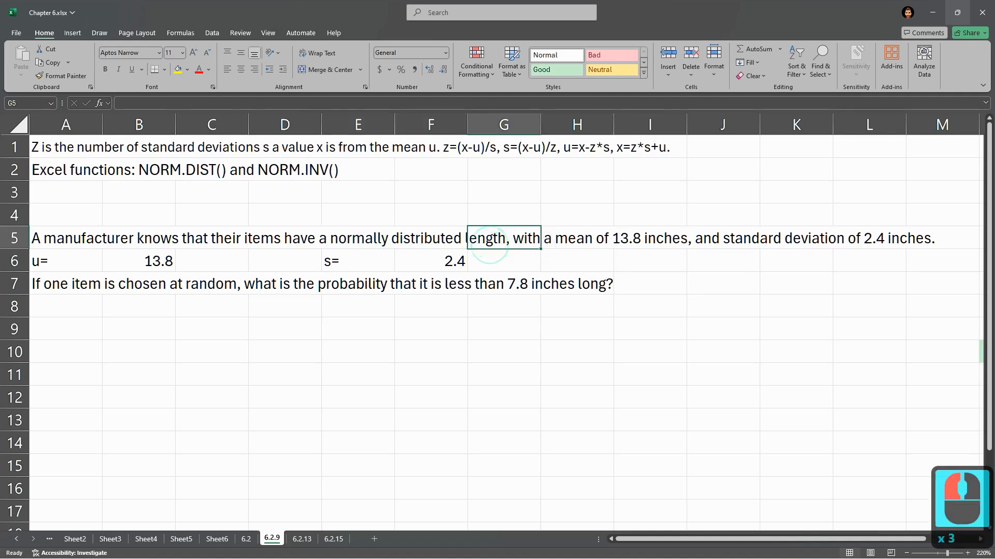
left_click(212, 171)
left_click(299, 171)
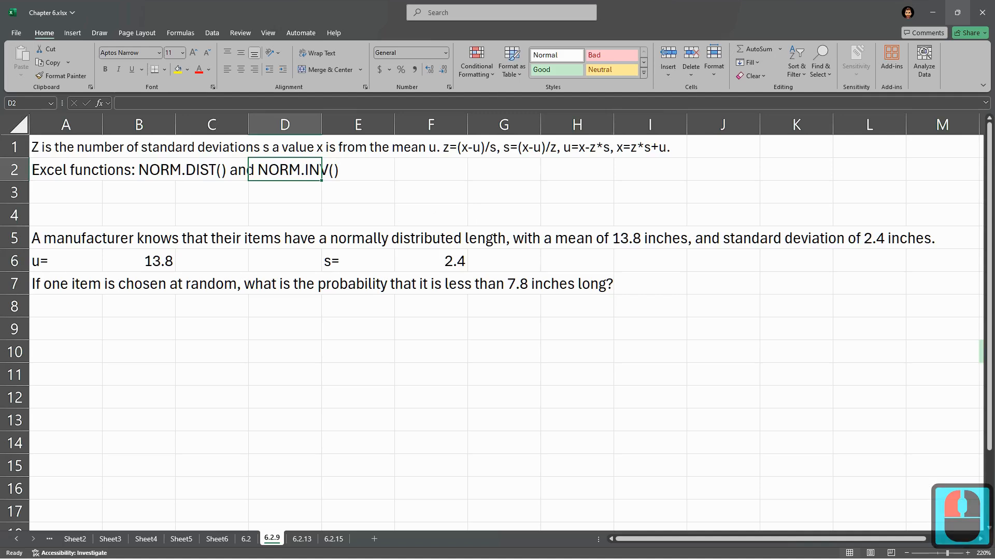
left_click(624, 248)
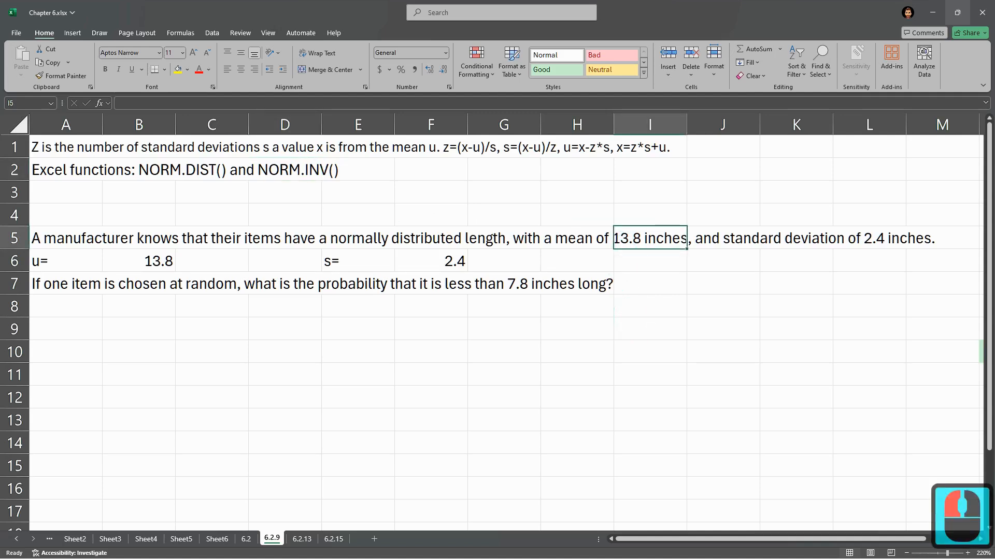
left_click(140, 260)
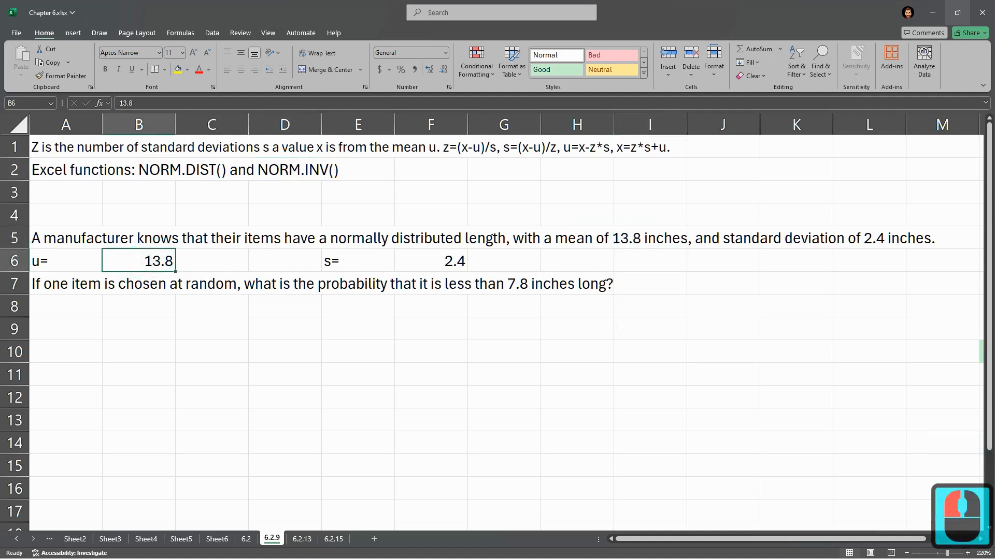
left_click(880, 238)
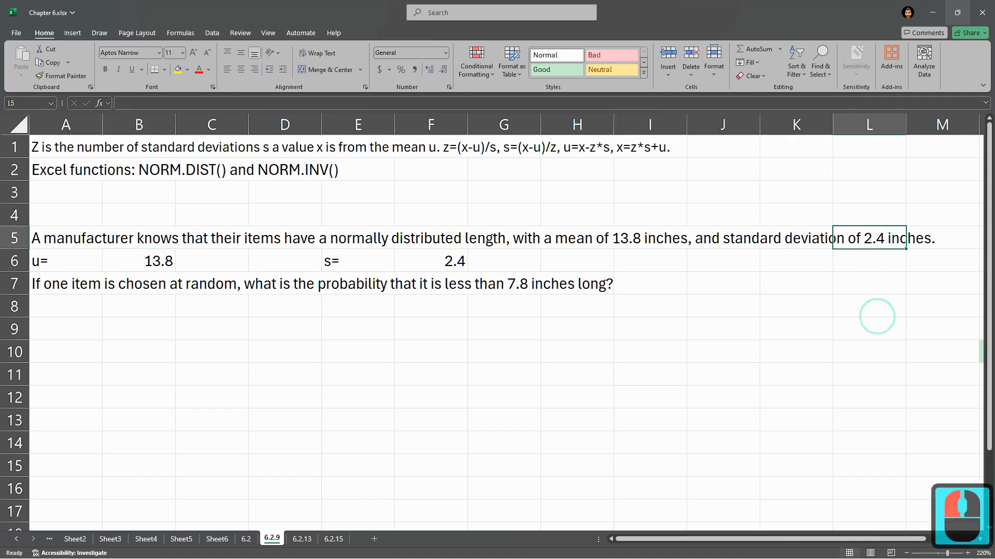
left_click(430, 262)
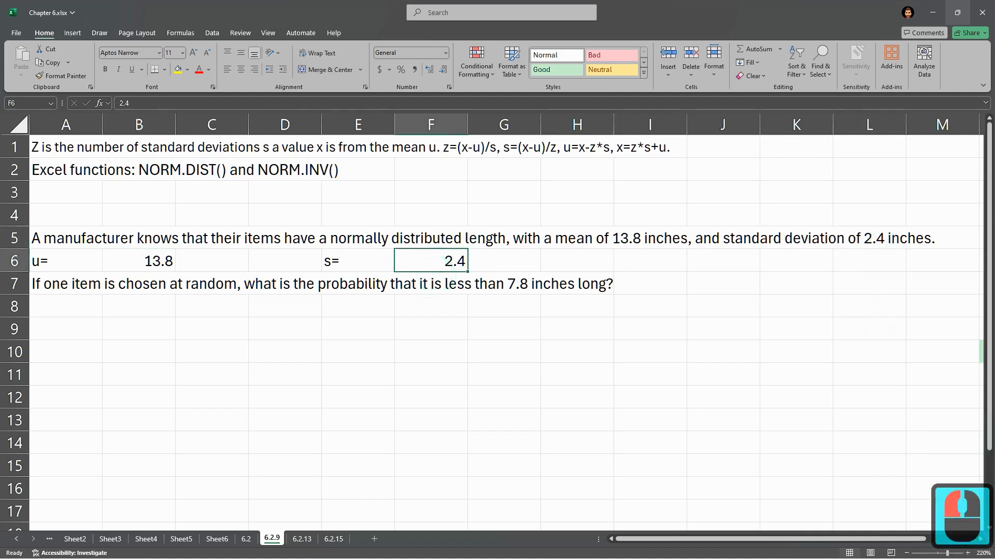
left_click(67, 283)
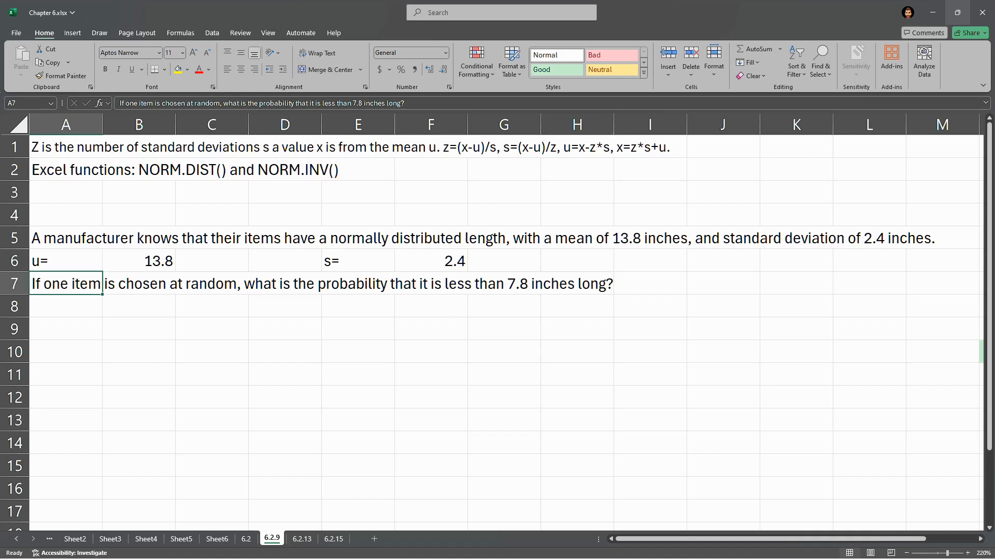
left_click(66, 328)
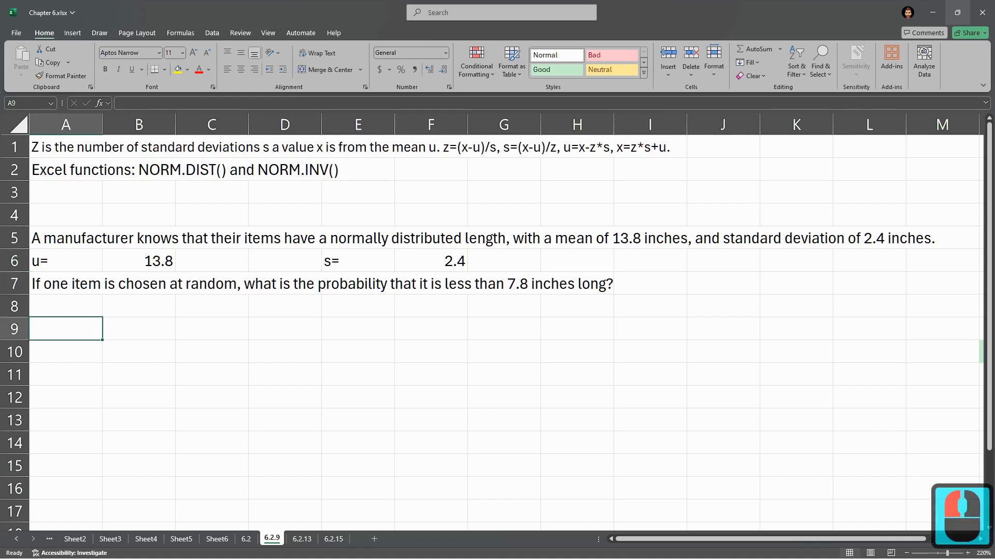
left_click(456, 292)
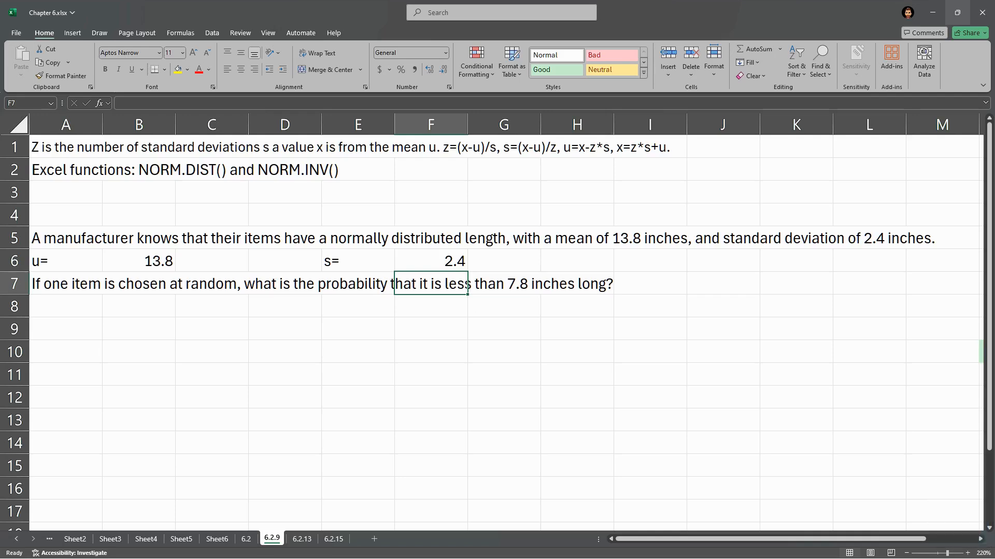
left_click(155, 171)
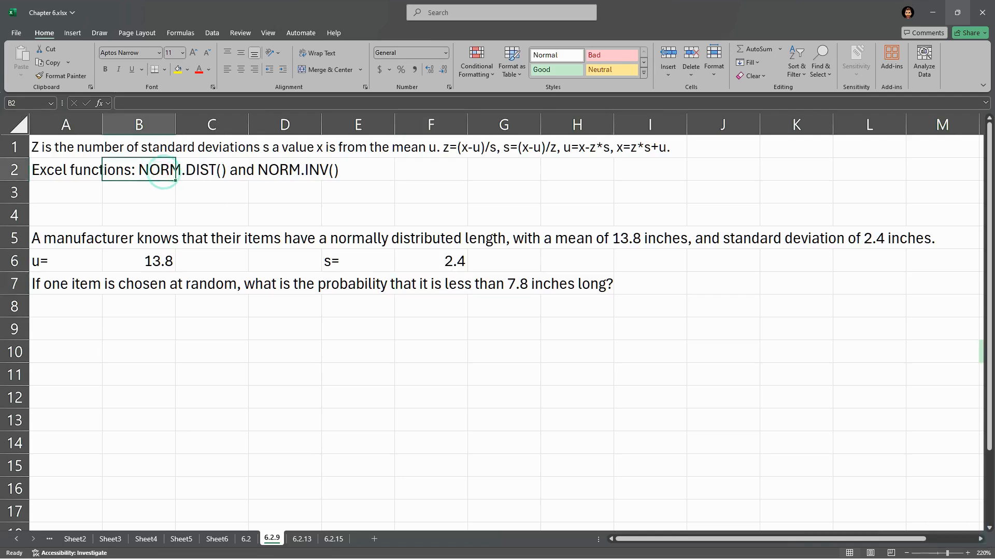
left_click(300, 171)
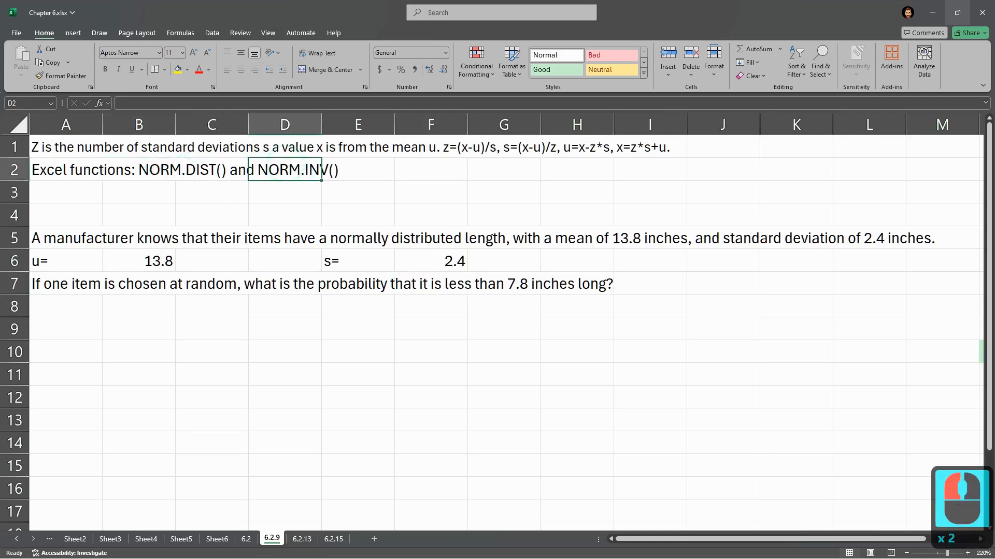
- Calculate in A9 the probability of a length below 7.8 inches with =NORM.DIST(7.8,B6,F6,TRUE)
left_click(65, 328)
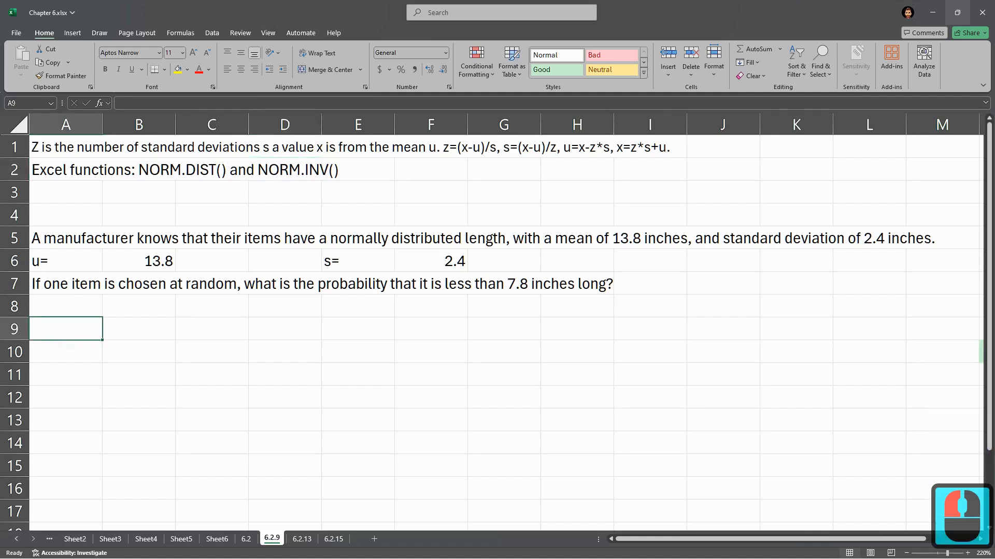
type("=")
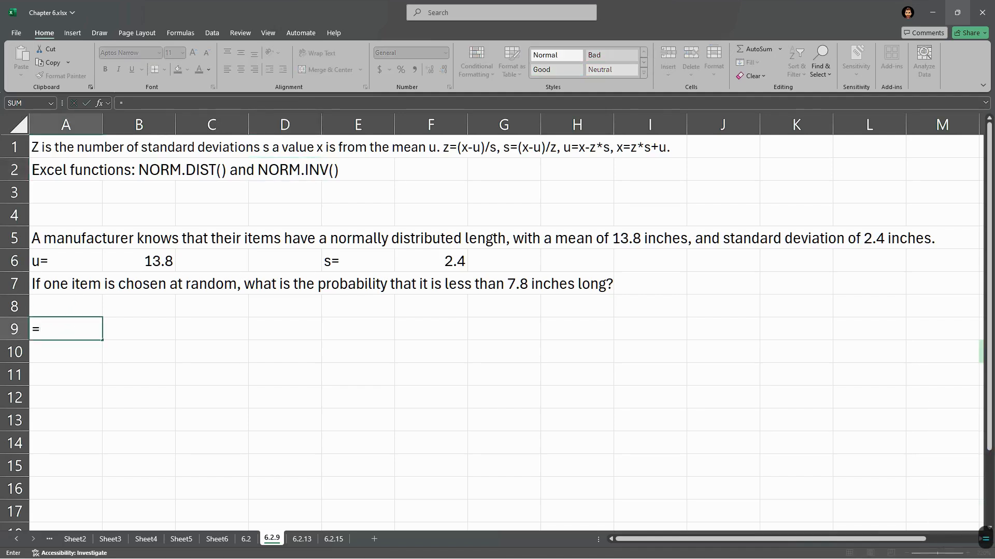
type("NORM.")
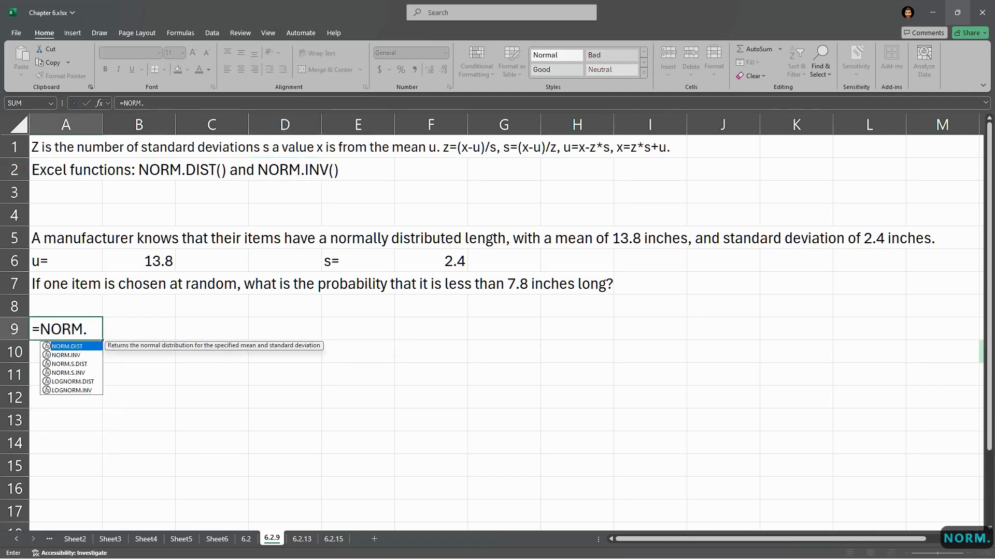
type("DIS")
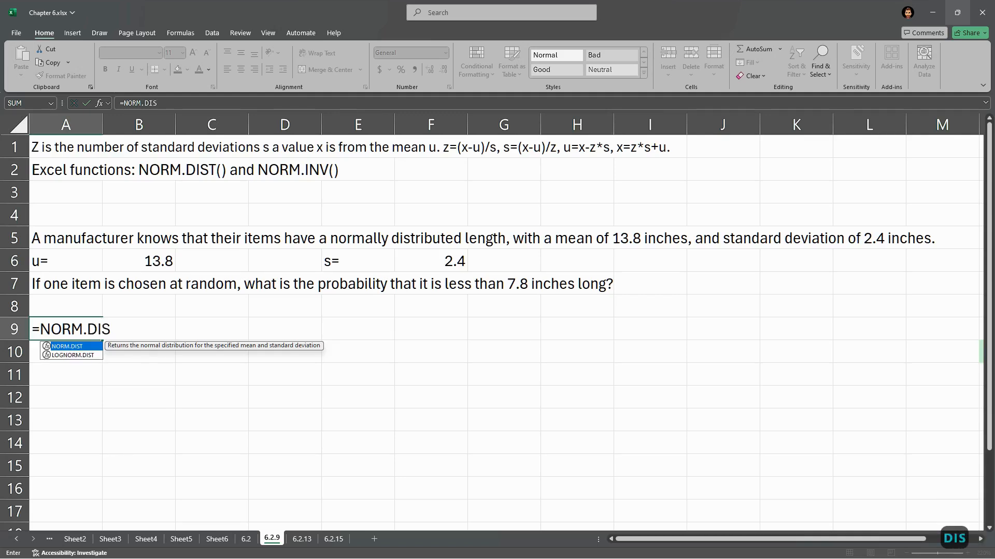
type("T(")
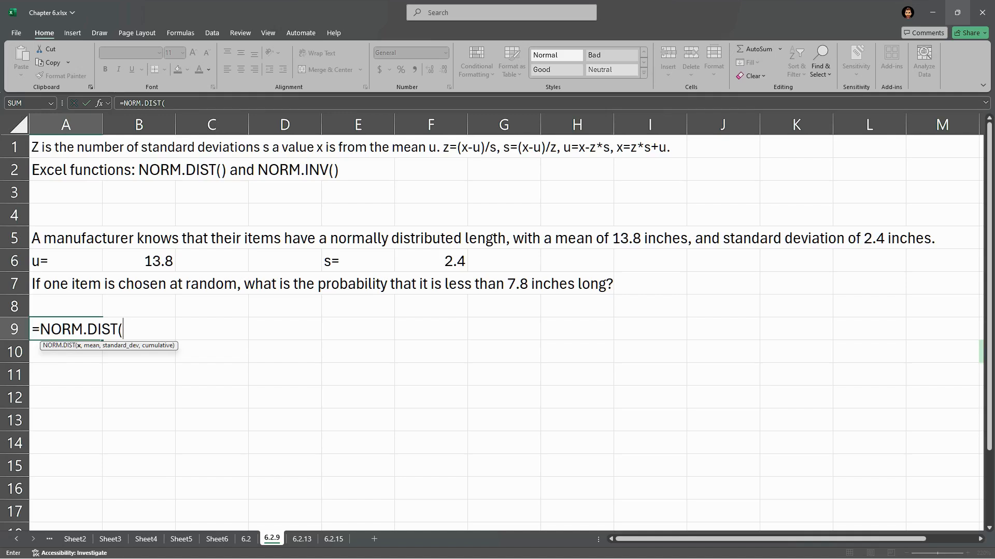
type("7.8")
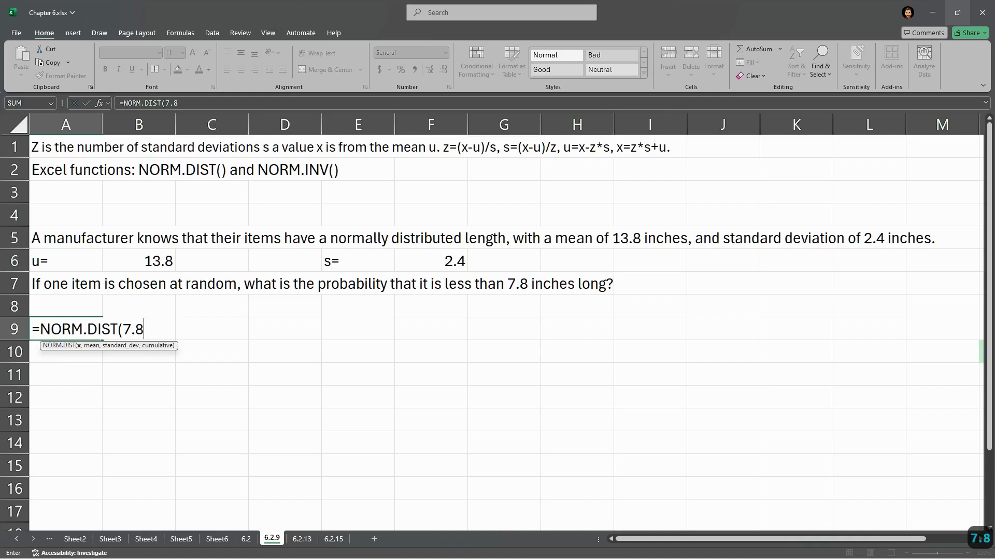
type(",")
left_click(139, 260)
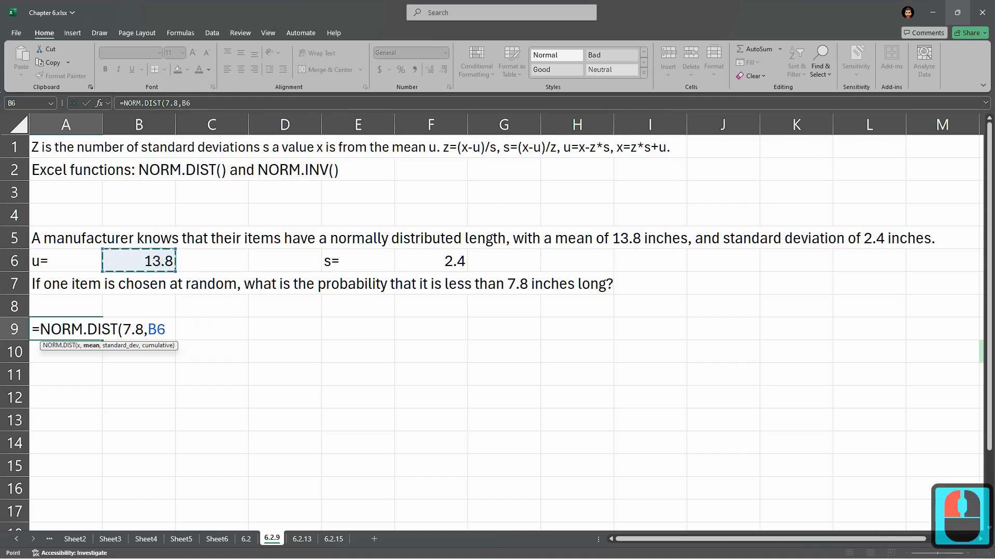
type(",")
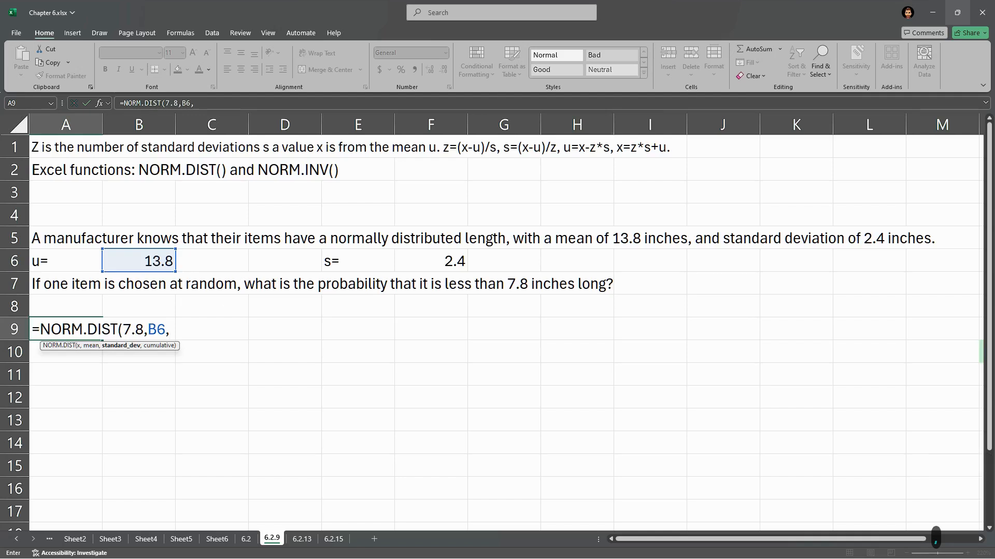
left_click(453, 261)
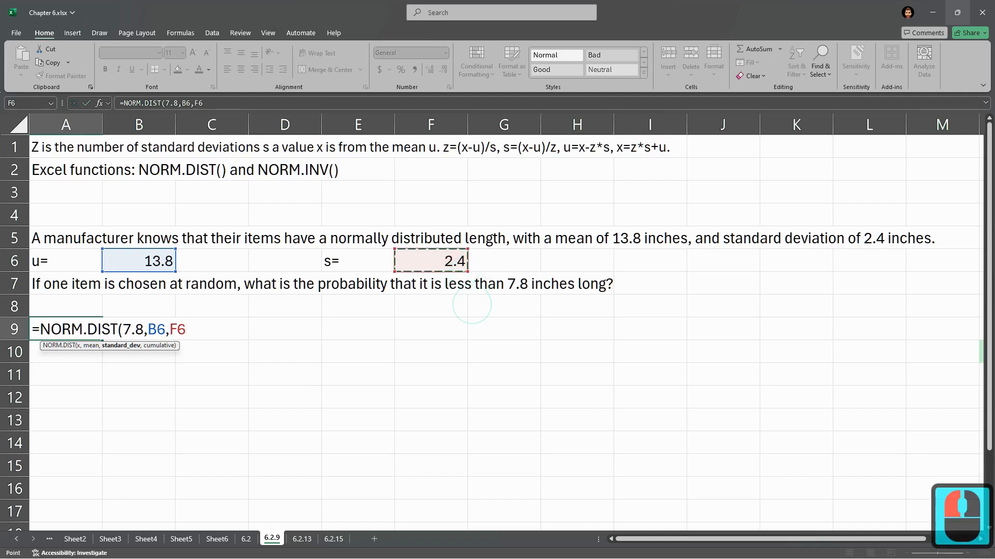
type(",true")
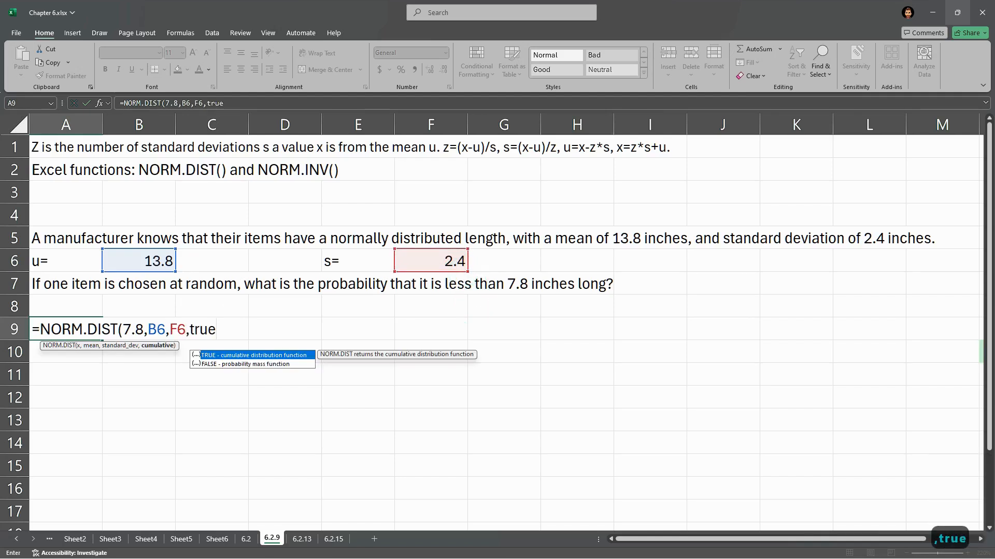
type(")")
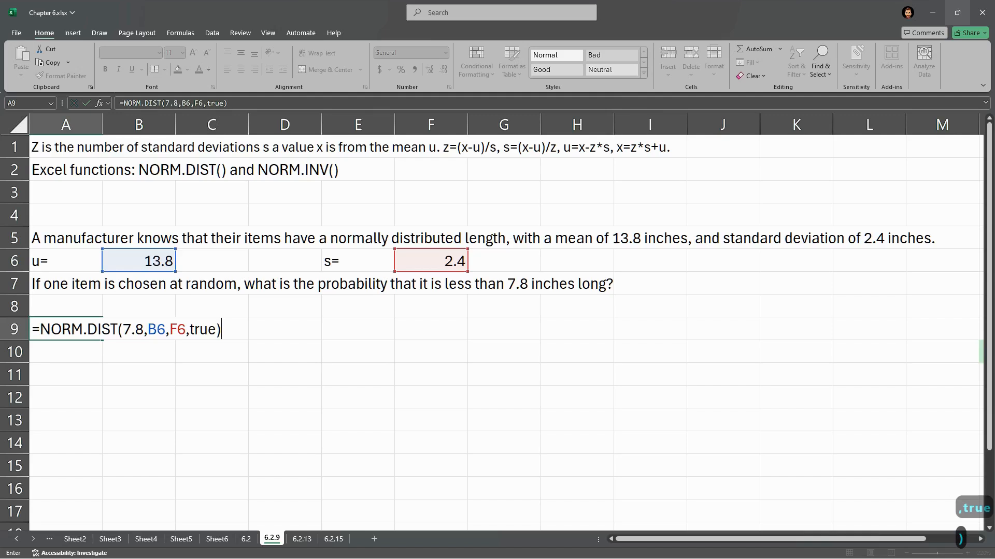
key("Return")
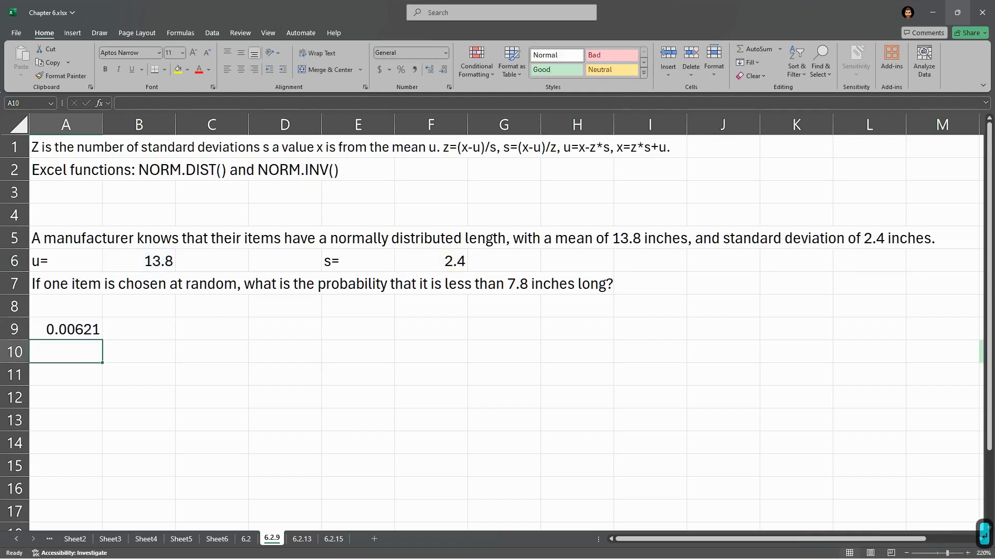
left_click(69, 330)
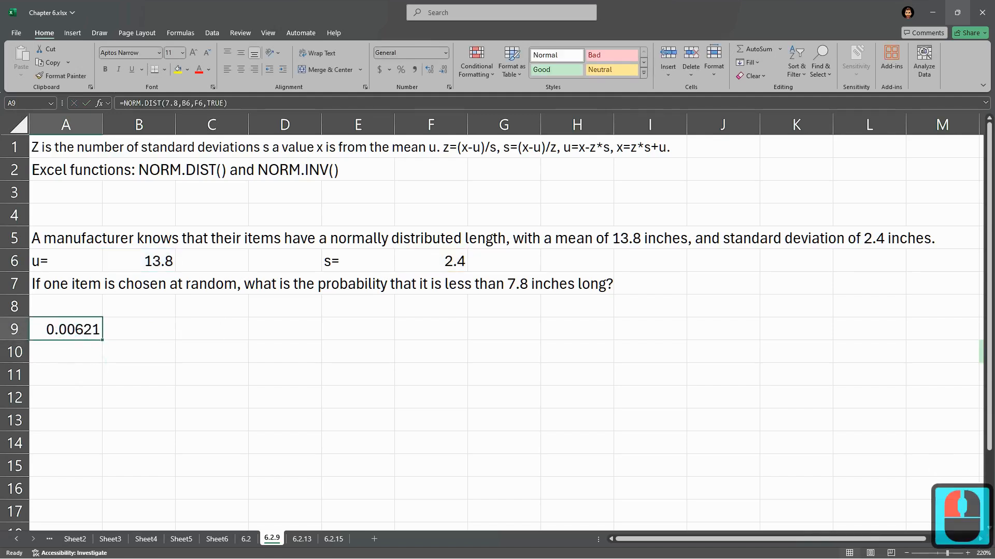
left_click(76, 370)
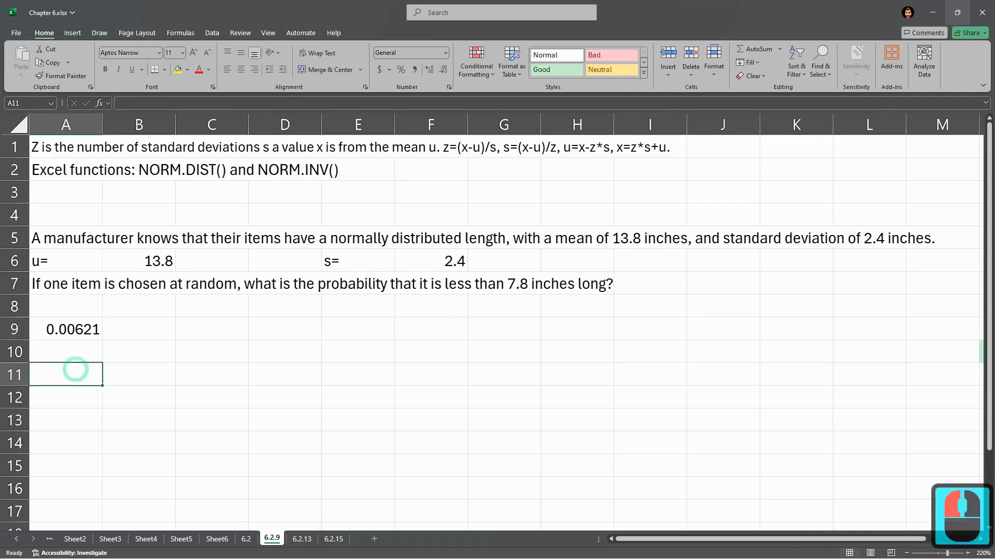
left_click(256, 193)
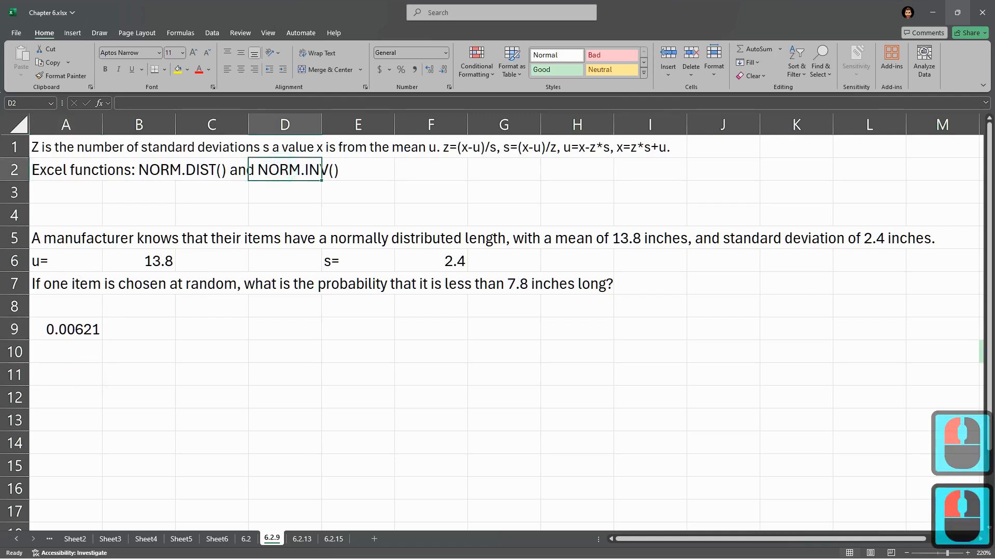
left_click(78, 373)
type("=")
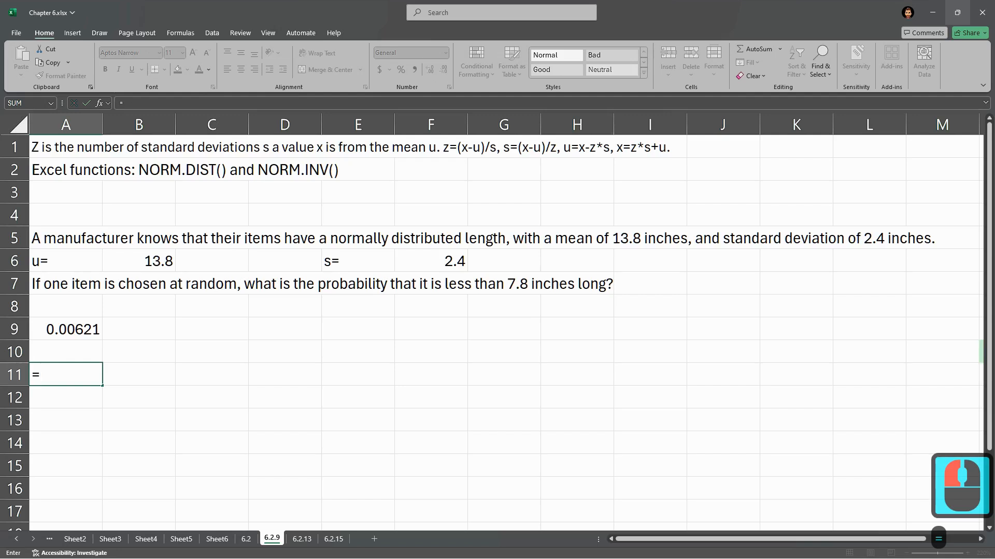
type("norm.inv(")
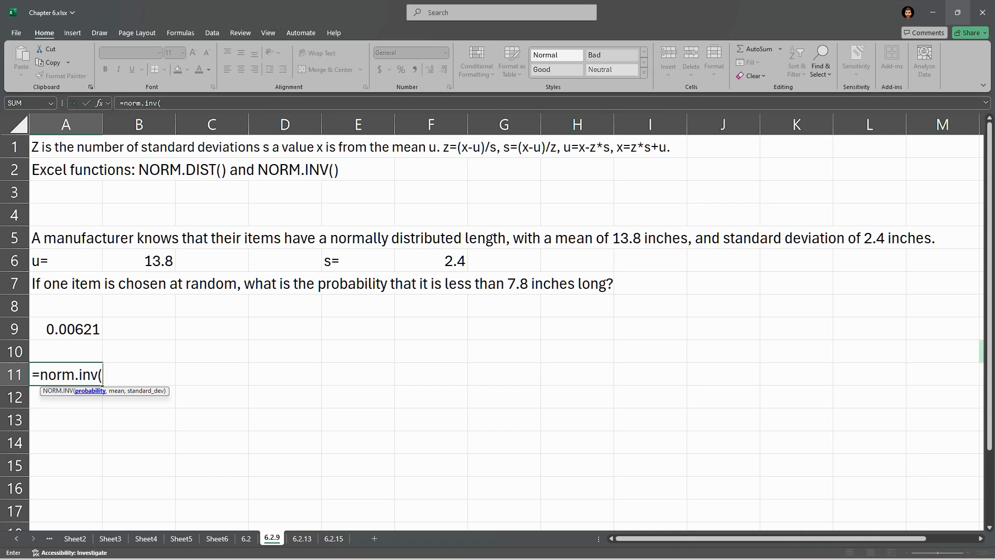
key("Escape")
key("Escape")
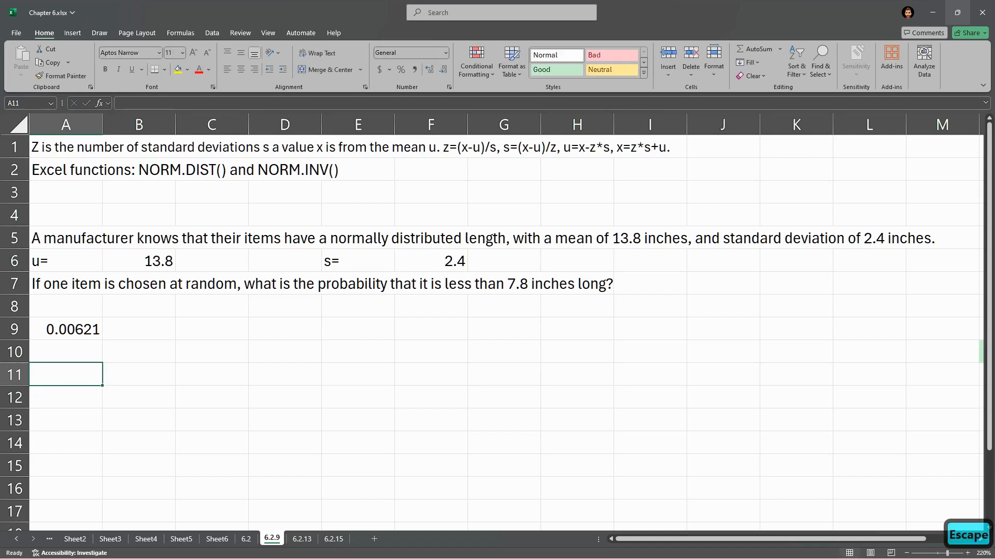
- Check the NORM.DIST formula in A9 against the problem text in rows 5 and 7, leaving the formula as it is
double_click(92, 337)
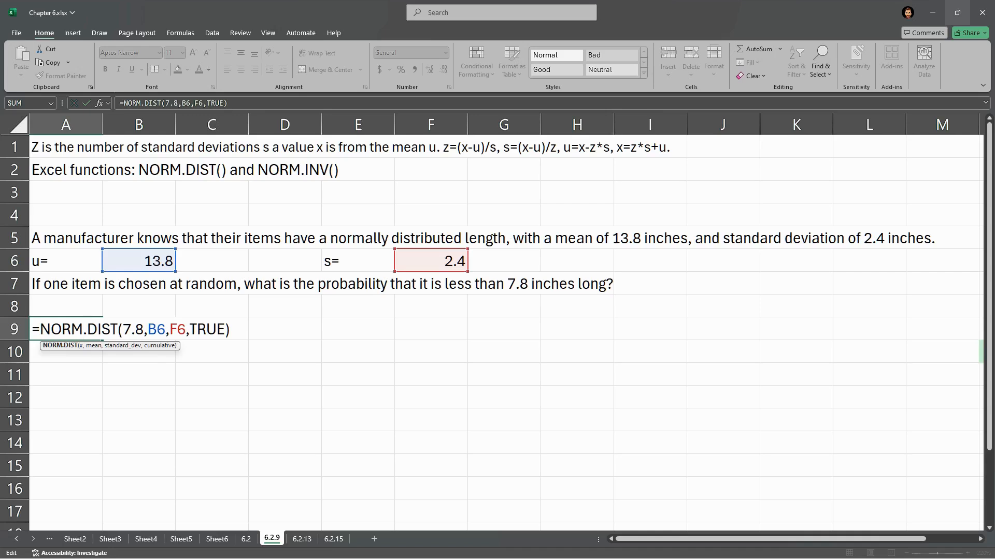
key("Escape")
left_click(489, 233)
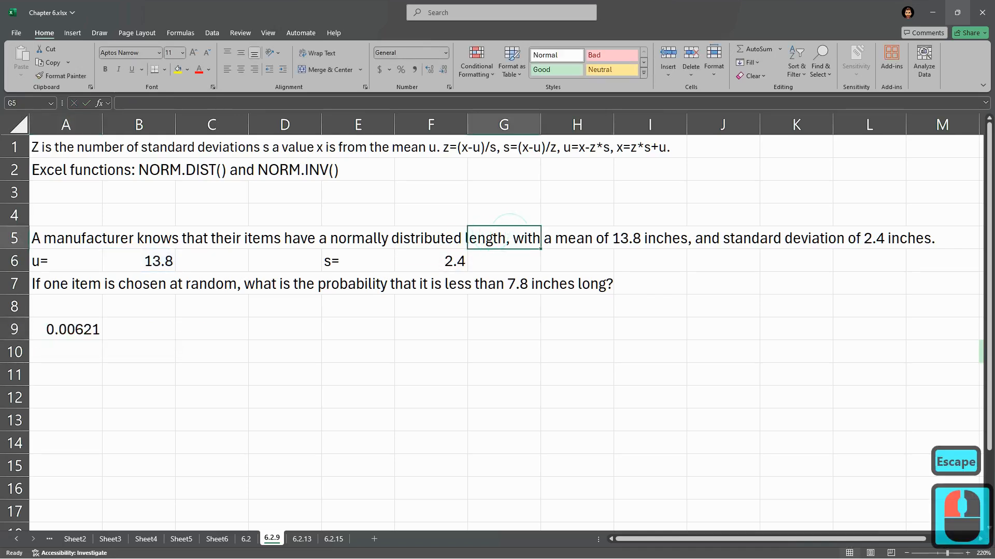
left_click(669, 236)
left_click(518, 282)
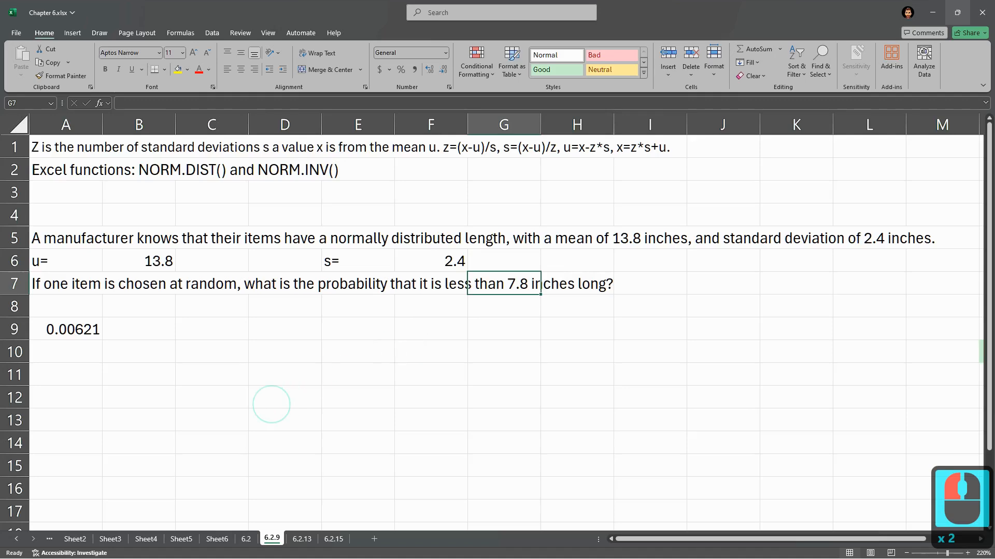
left_click(145, 329)
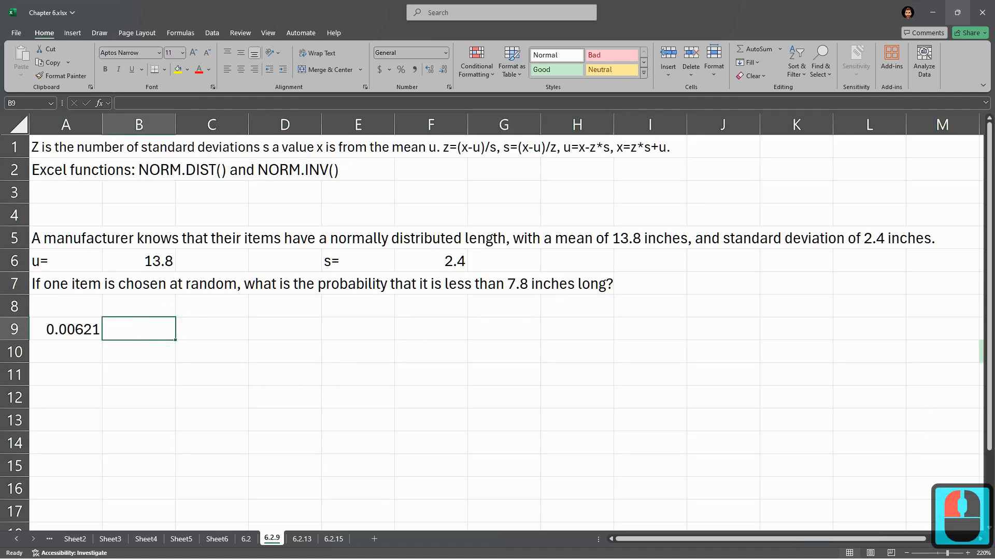